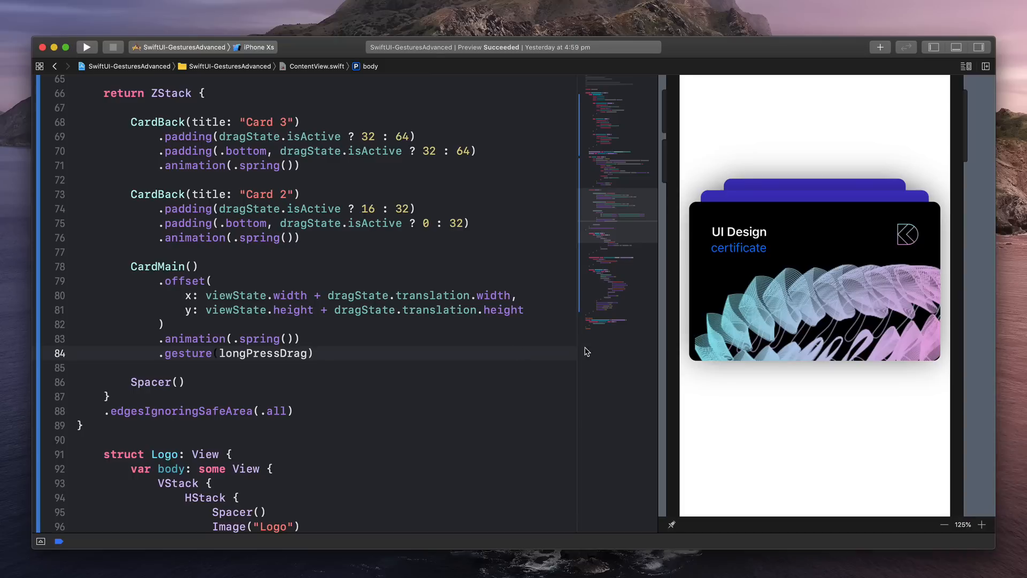
Preview the dragged card stack and review the CardMain, gesture and longPressDrag code.
mouse_move(884, 291)
mouse_down()
mouse_move(770, 286)
mouse_move(816, 458)
mouse_up()
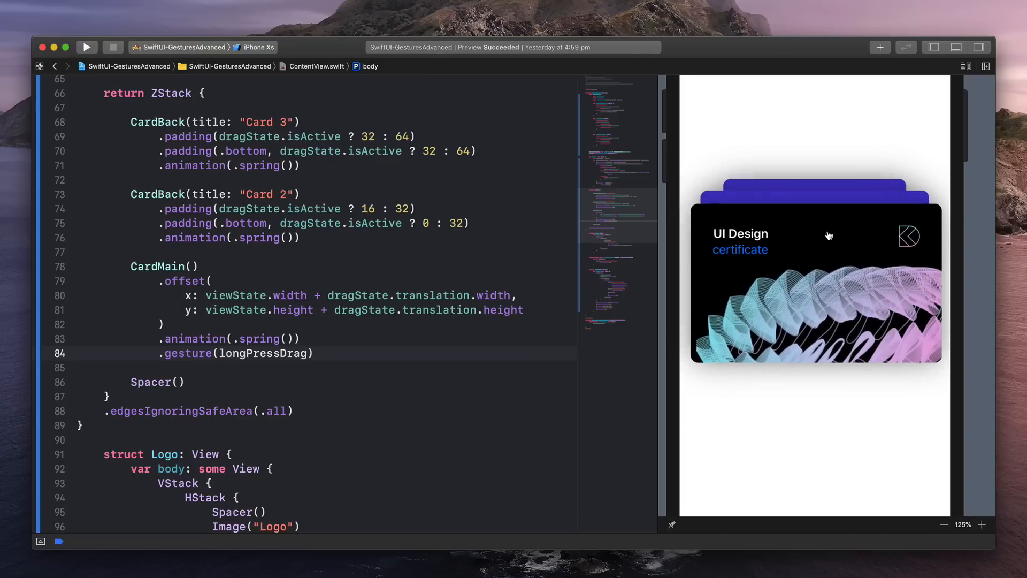
drag(845, 215, 875, 319)
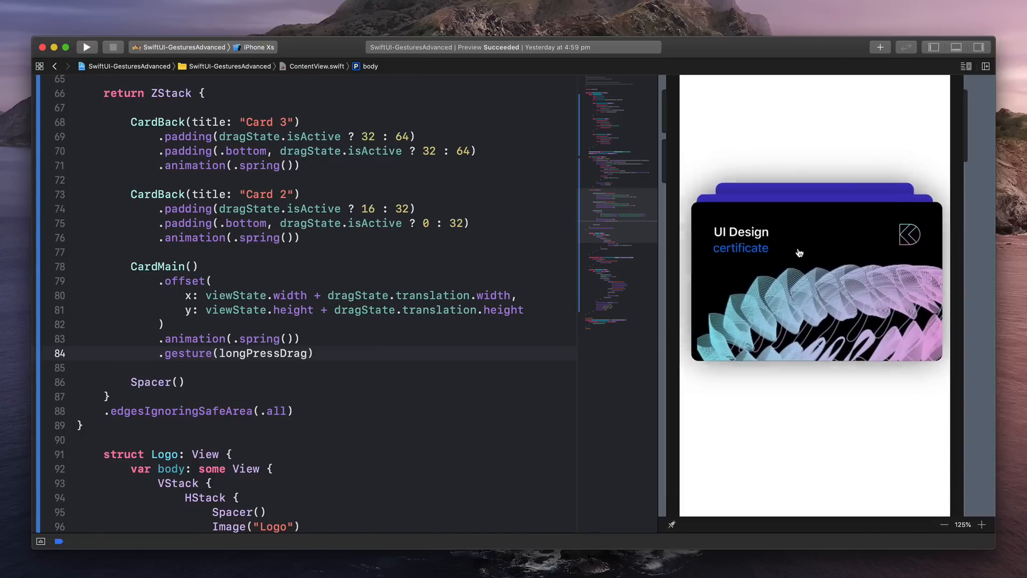
mouse_move(797, 252)
mouse_down()
mouse_move(849, 259)
mouse_move(864, 477)
mouse_up()
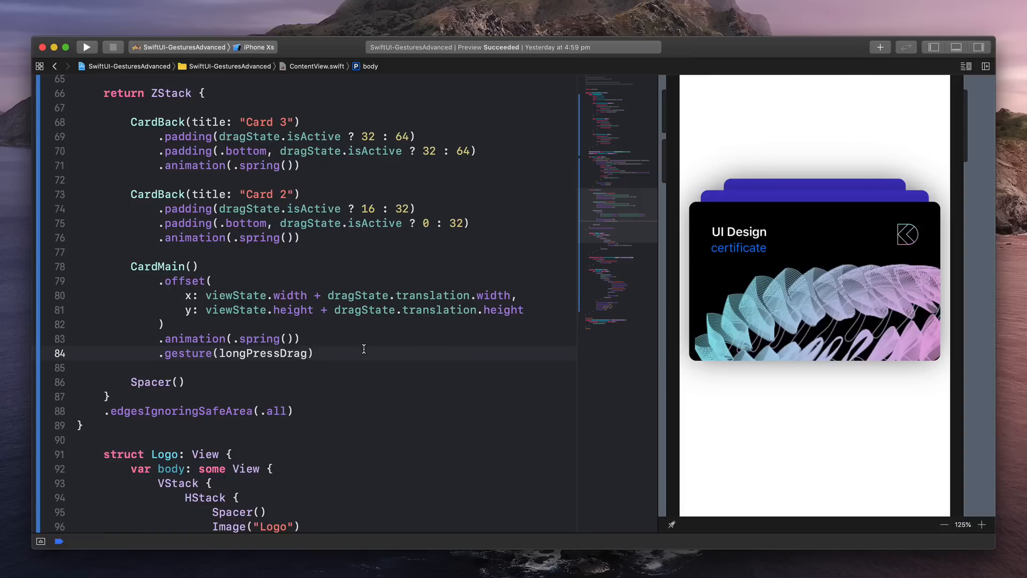
click(165, 122)
click(162, 199)
click(176, 266)
double_click(176, 266)
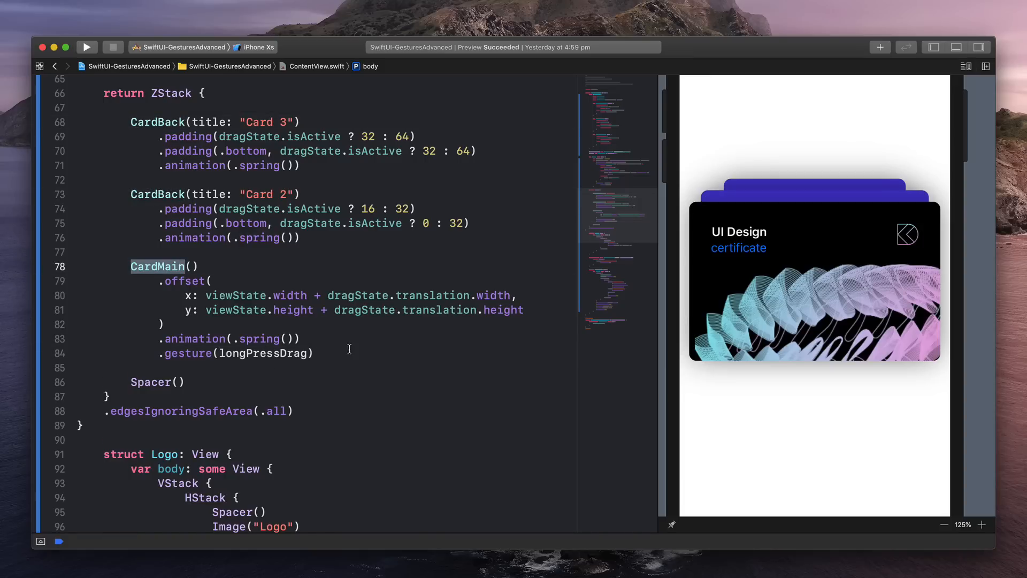
click(212, 353)
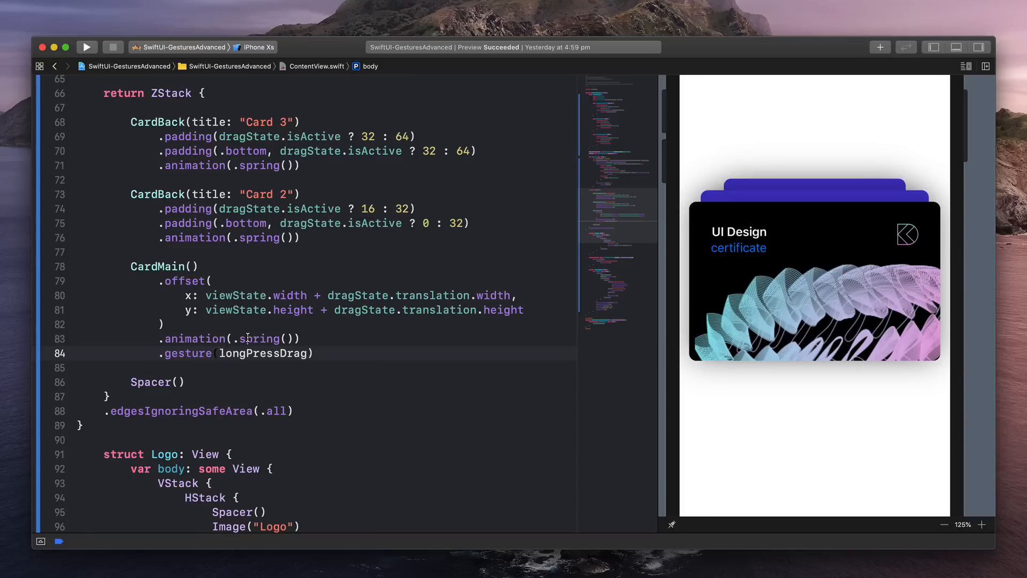
double_click(173, 353)
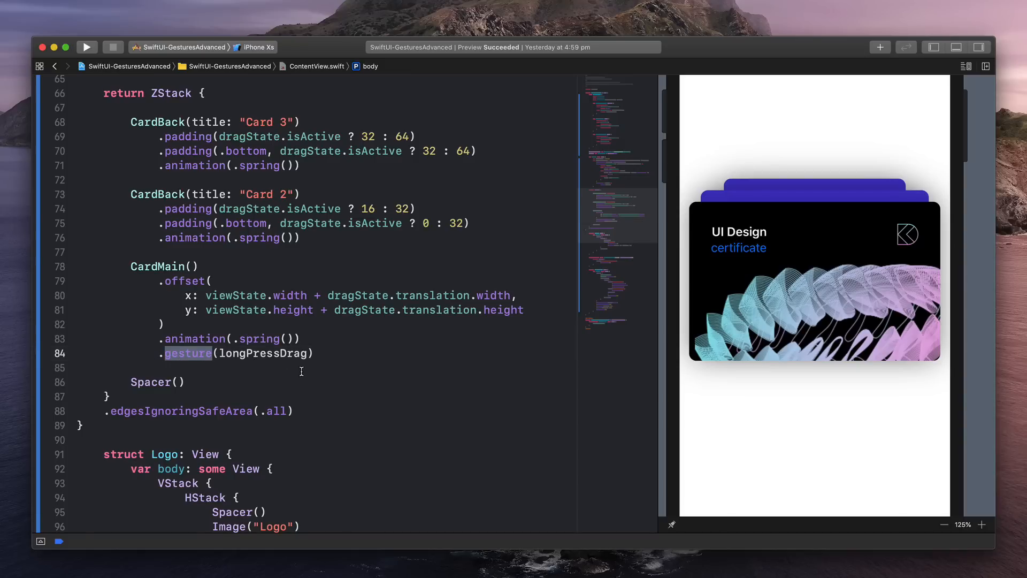
double_click(273, 354)
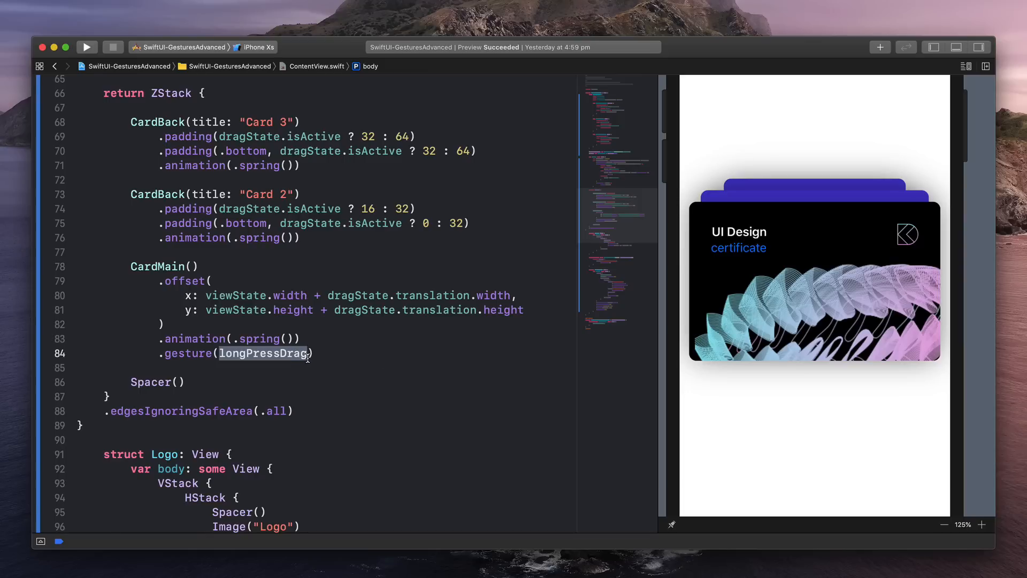
click(361, 357)
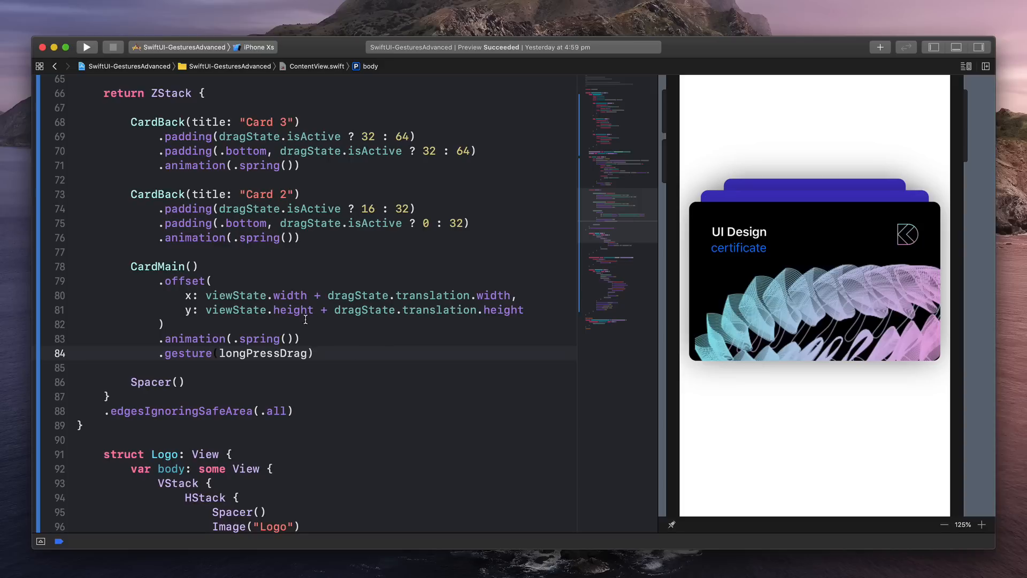
Insert a Blend Mode modifier from the Library after Card 2's bottom padding and select its darken value.
click(230, 250)
click(423, 208)
click(508, 222)
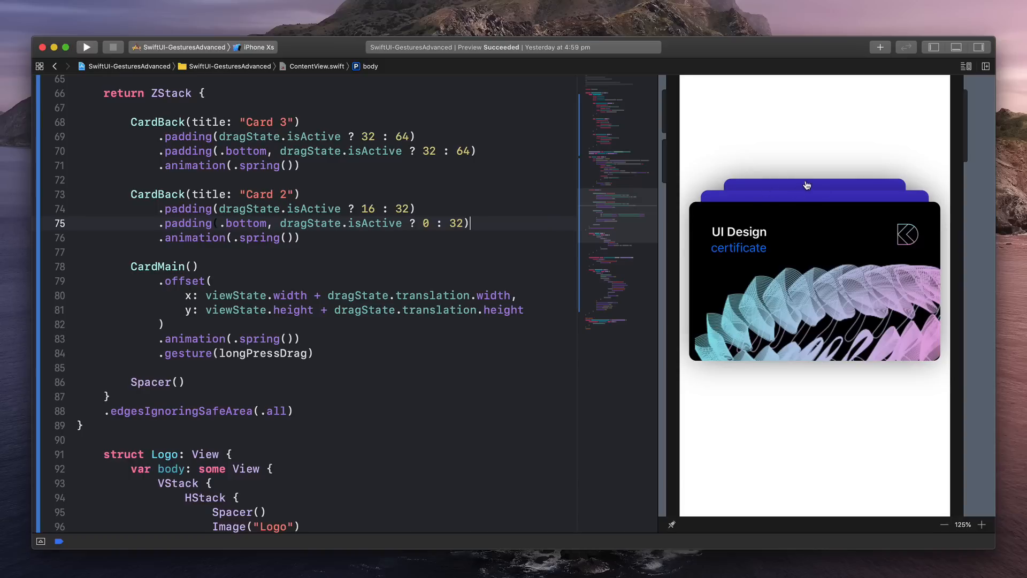
click(437, 212)
click(495, 227)
drag(754, 237, 803, 402)
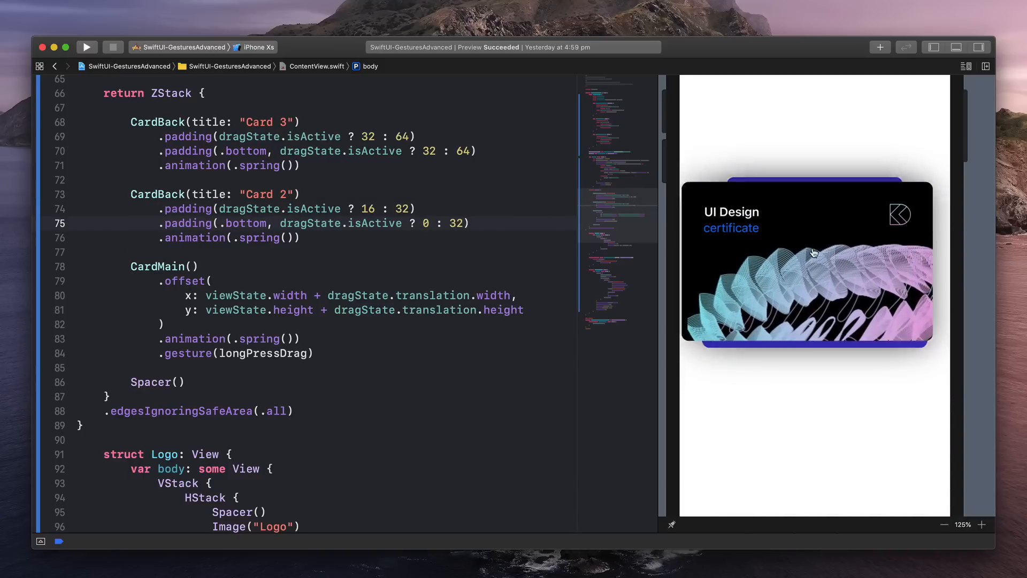
key(Return)
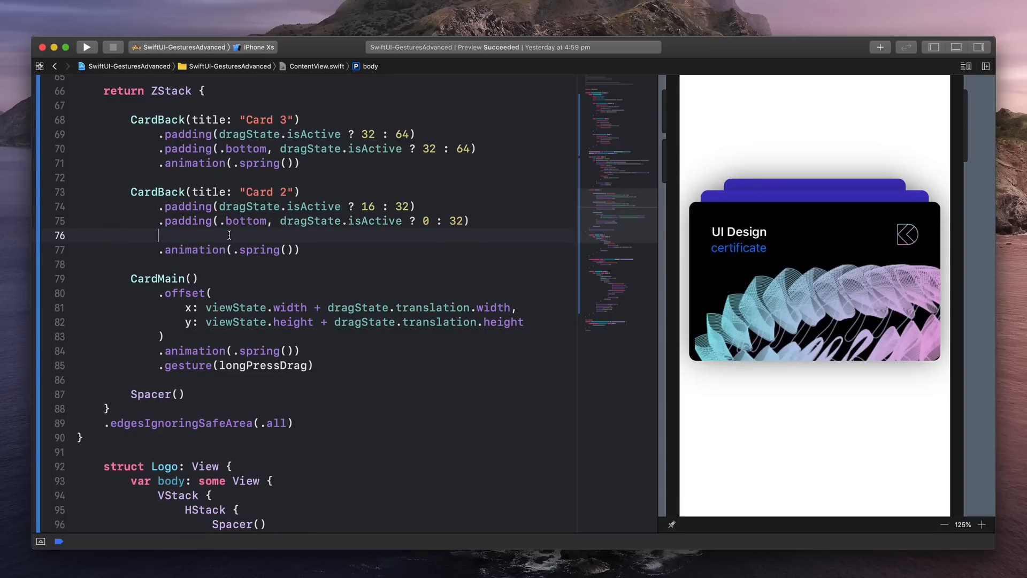
key(super+shift+l)
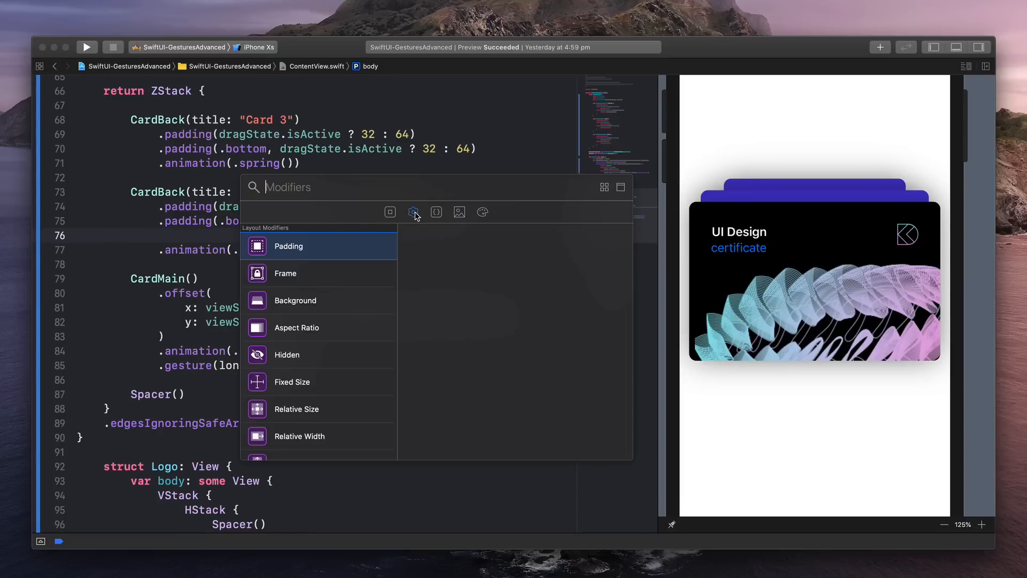
text(blend)
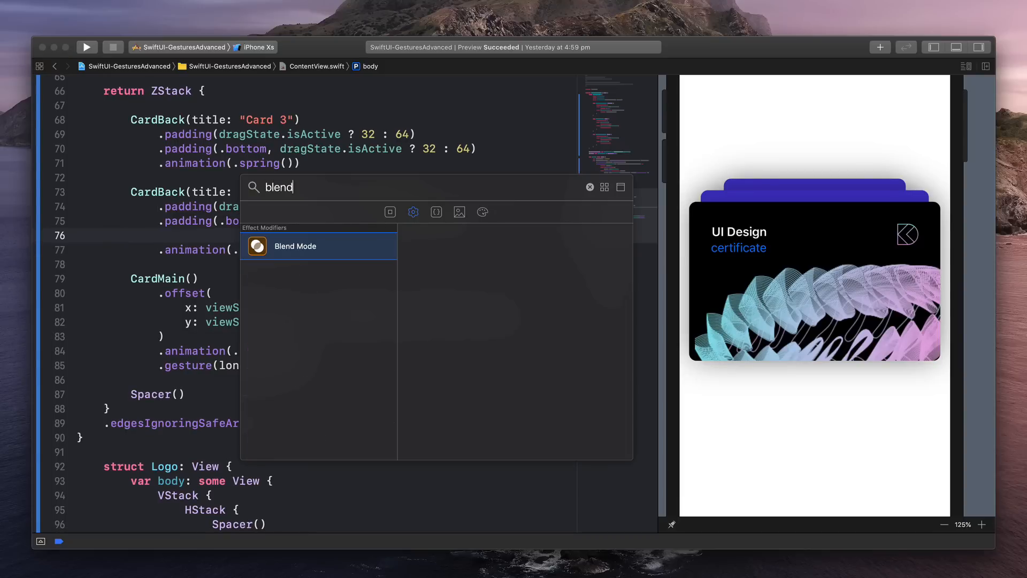
double_click(357, 252)
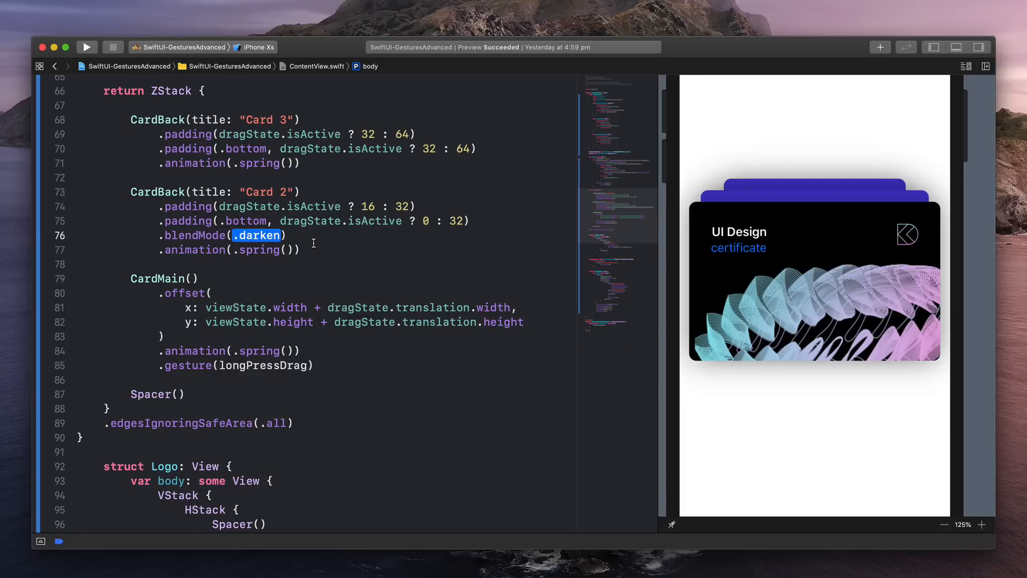
double_click(256, 237)
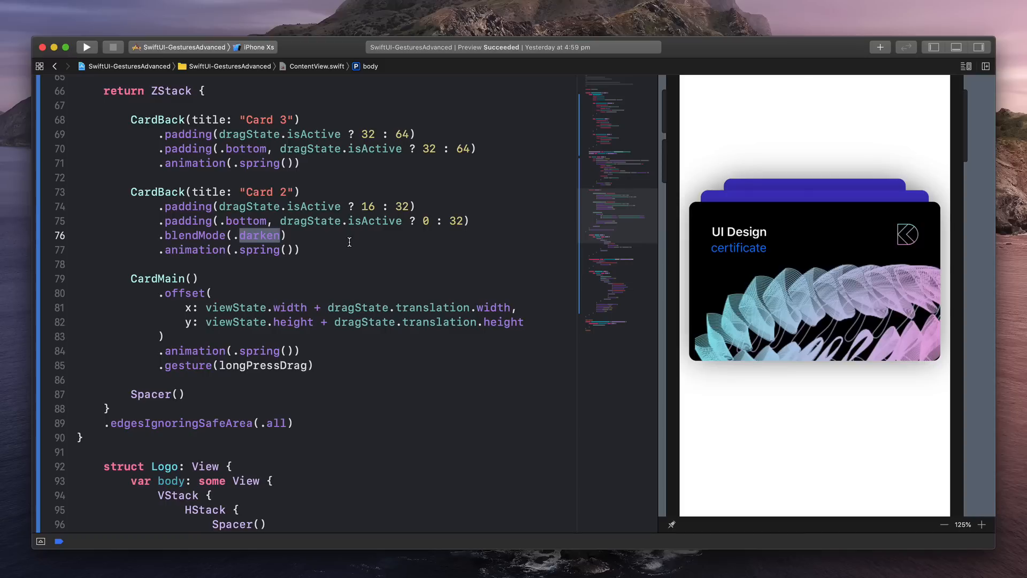
text(so)
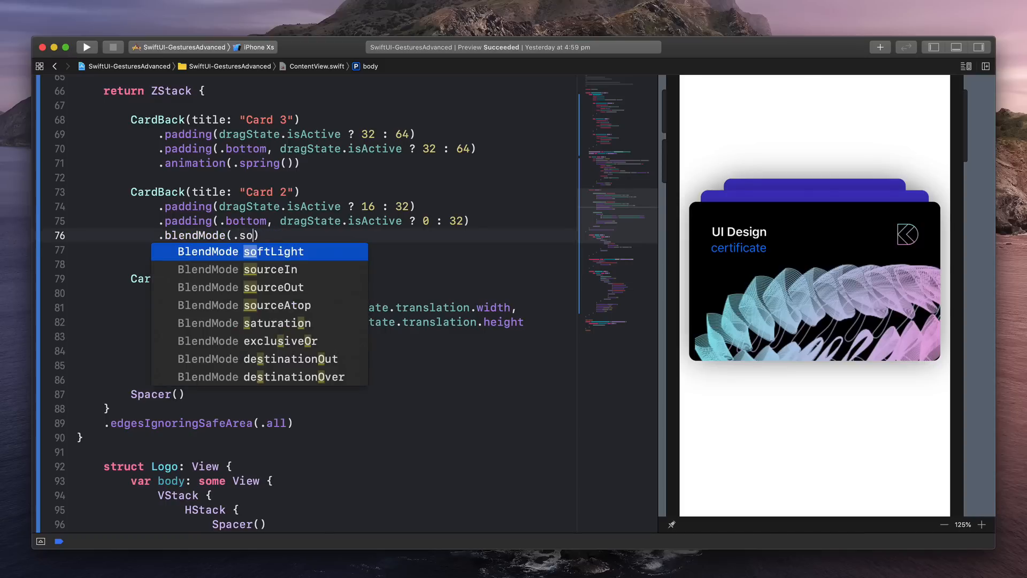
Set Card 2's blend mode to softLight, check it in the preview, then change it to hardLight.
key(Return)
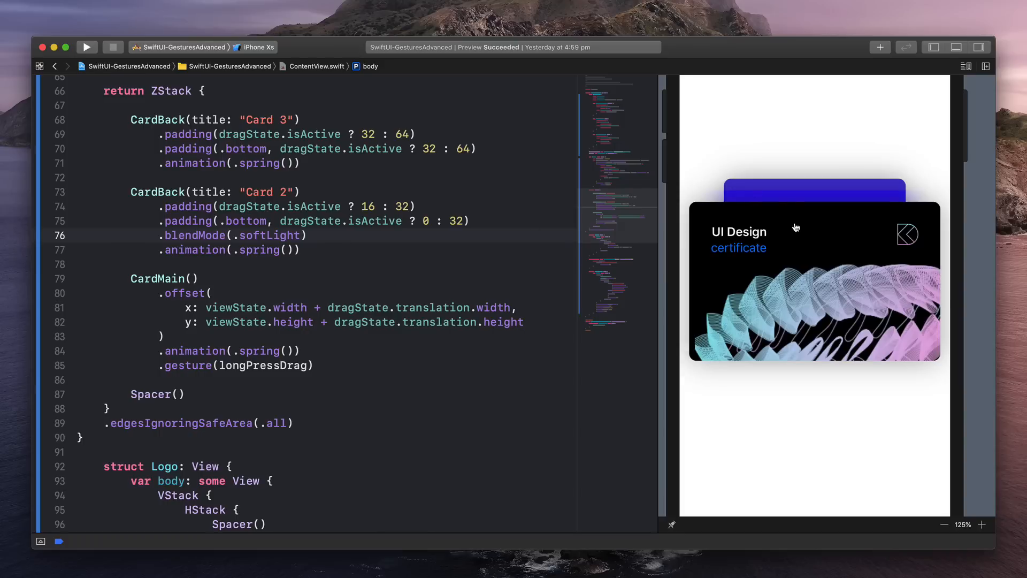
drag(794, 229, 820, 401)
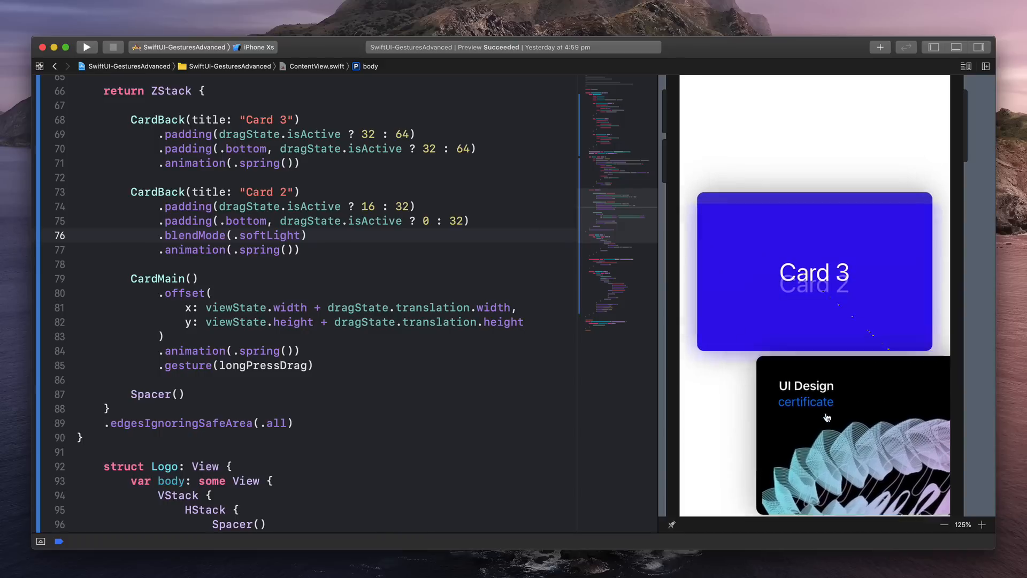
drag(762, 241, 907, 425)
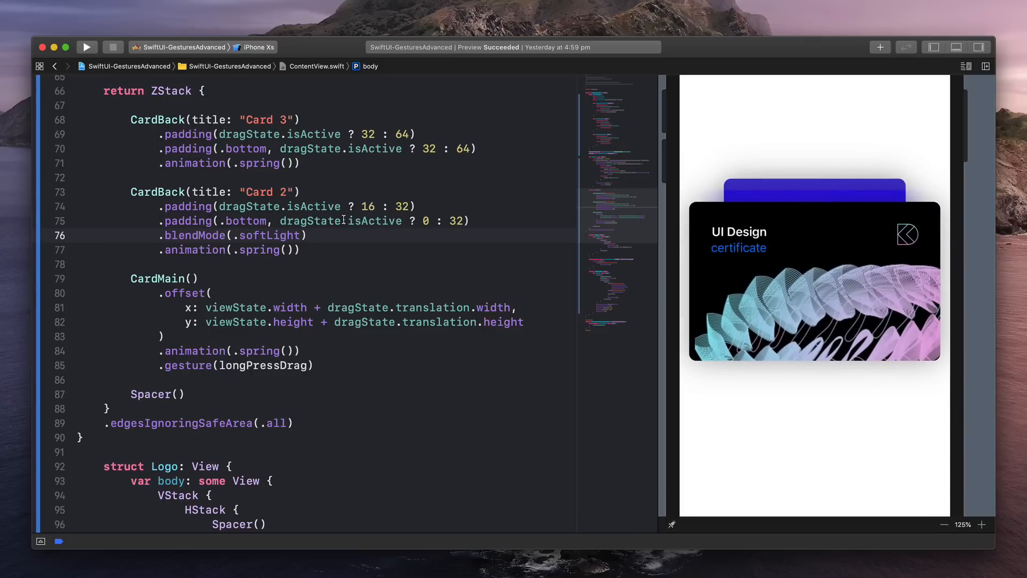
double_click(287, 235)
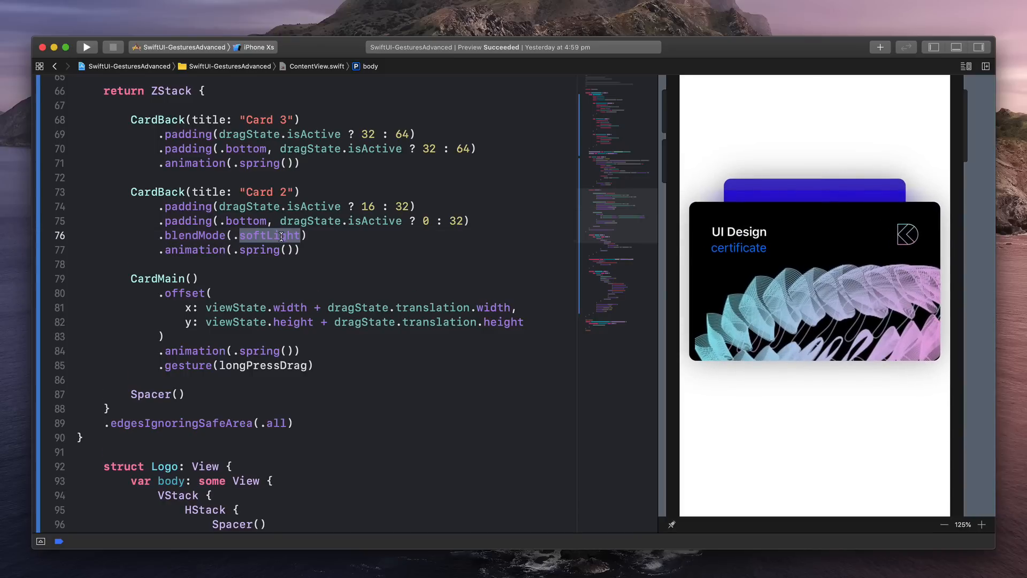
text(hard)
key(Return)
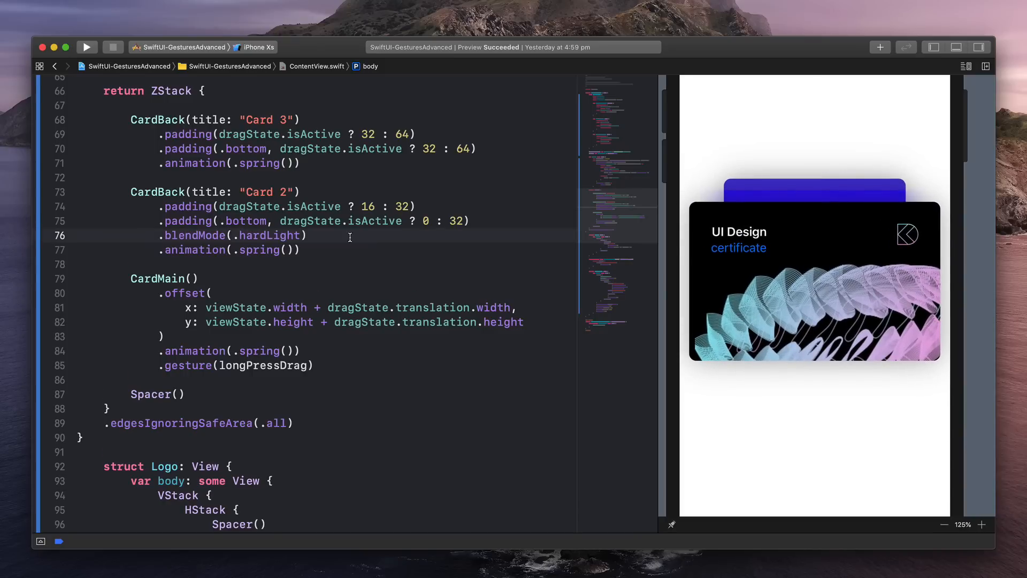
drag(782, 266, 916, 353)
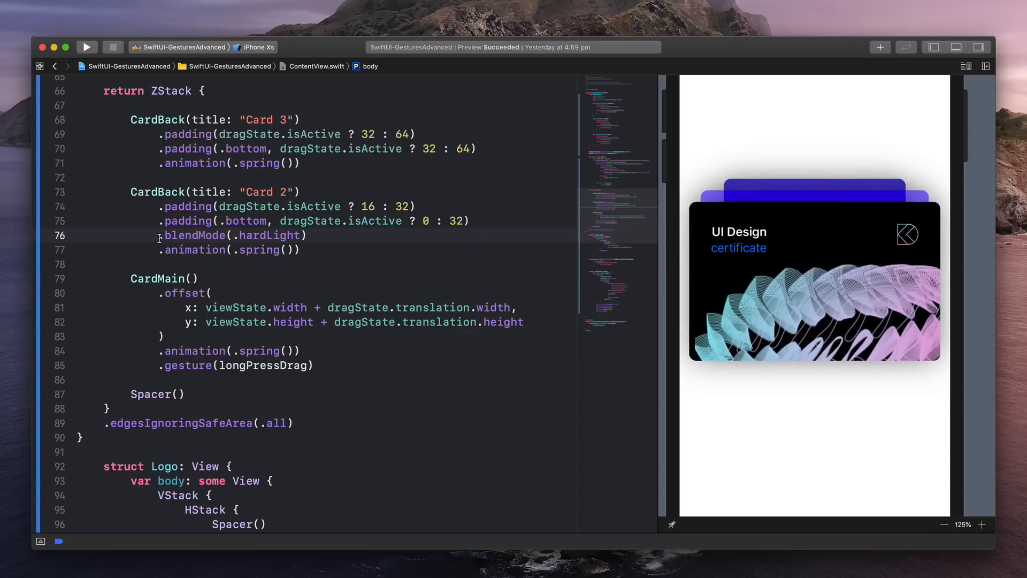
Copy Card 2's .blendMode(.hardLight) line, paste it under Card 3's bottom padding, and check the preview.
click(159, 235)
key(super+shift+Right)
key(super+c)
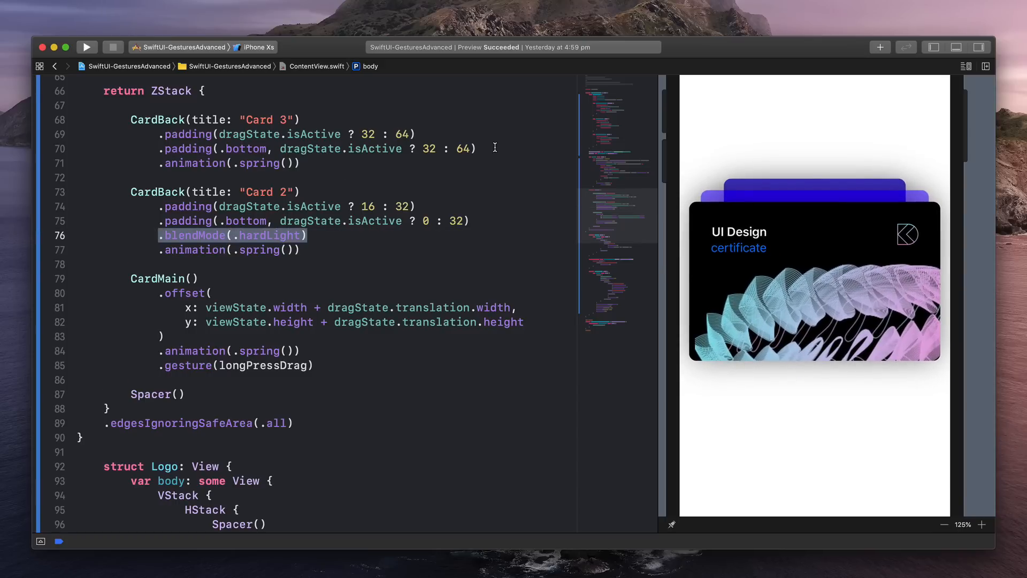
click(494, 148)
key(Return)
key(super+v)
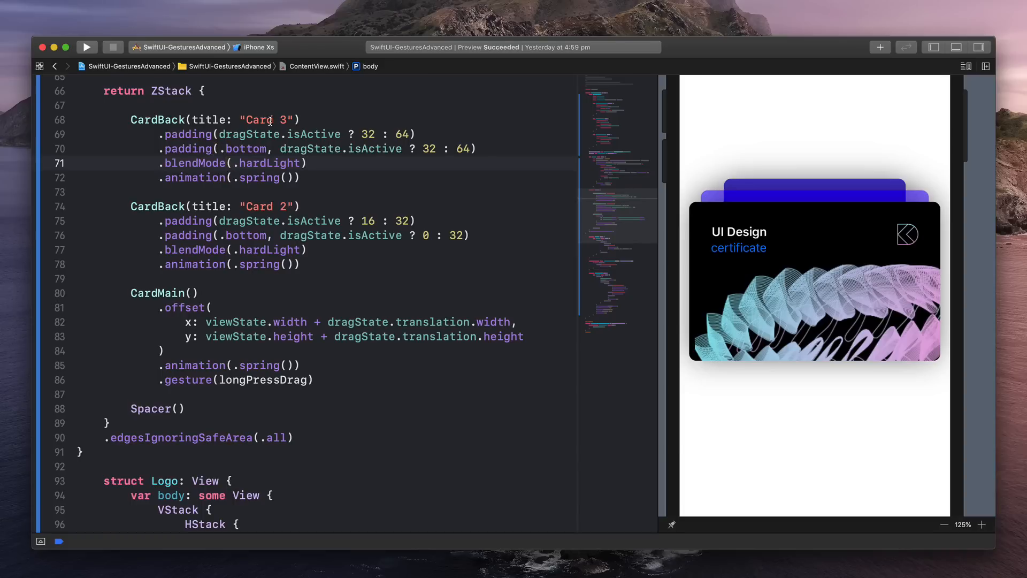
mouse_move(780, 233)
mouse_down()
mouse_move(901, 374)
mouse_move(835, 305)
mouse_up()
mouse_move(835, 264)
mouse_down()
mouse_move(861, 351)
mouse_move(796, 307)
mouse_move(800, 365)
mouse_move(771, 353)
mouse_up()
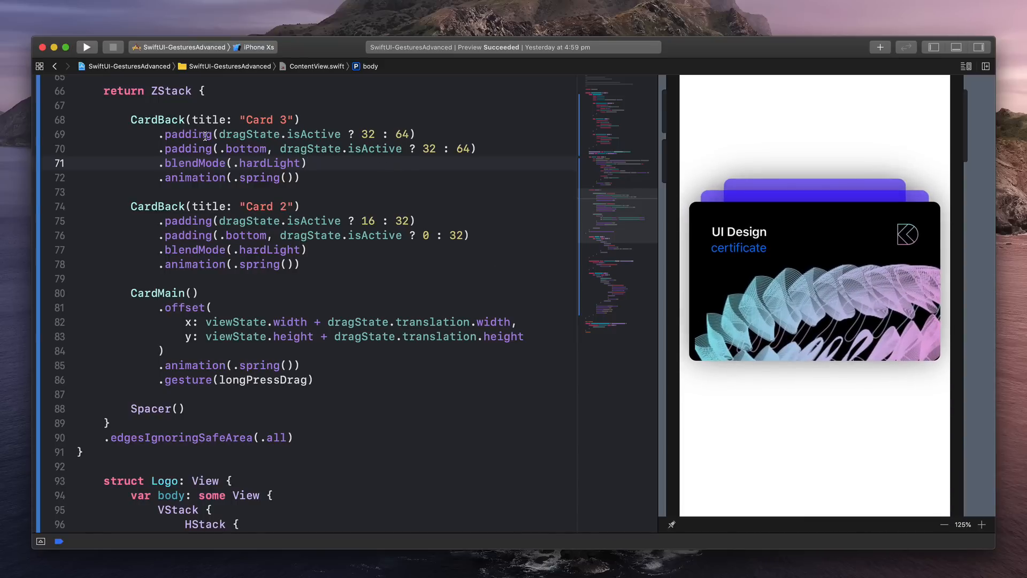
Select and review Card 3's modifier lines, ending at its animation line.
triple_click(152, 121)
drag(385, 170, 159, 148)
click(229, 177)
click(339, 180)
Insert a Rotation 3D modifier from the Library after Card 3's bottom padding, with a 90-degree angle.
click(524, 148)
key(Return)
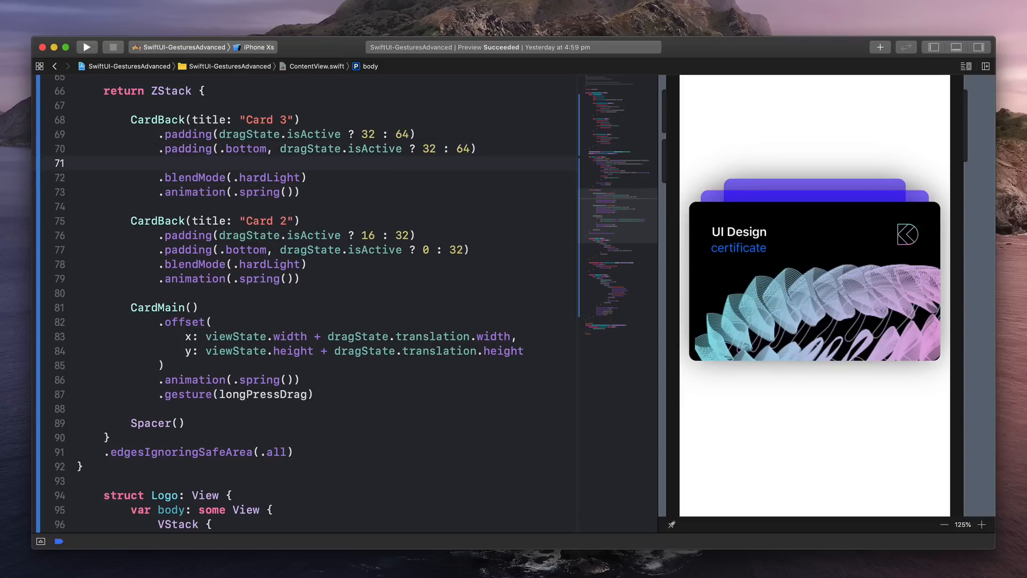
key(super+shift+l)
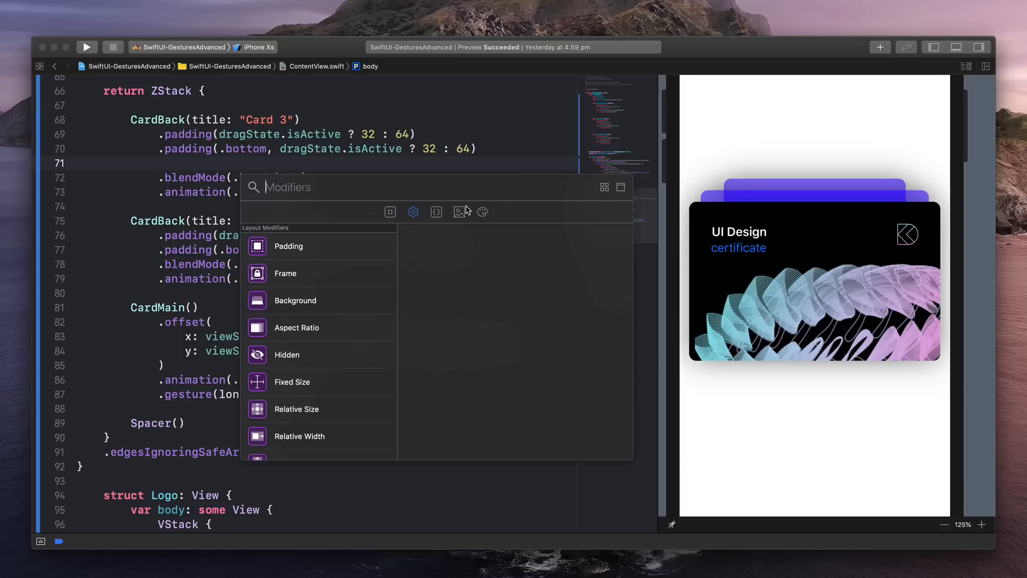
text(3d)
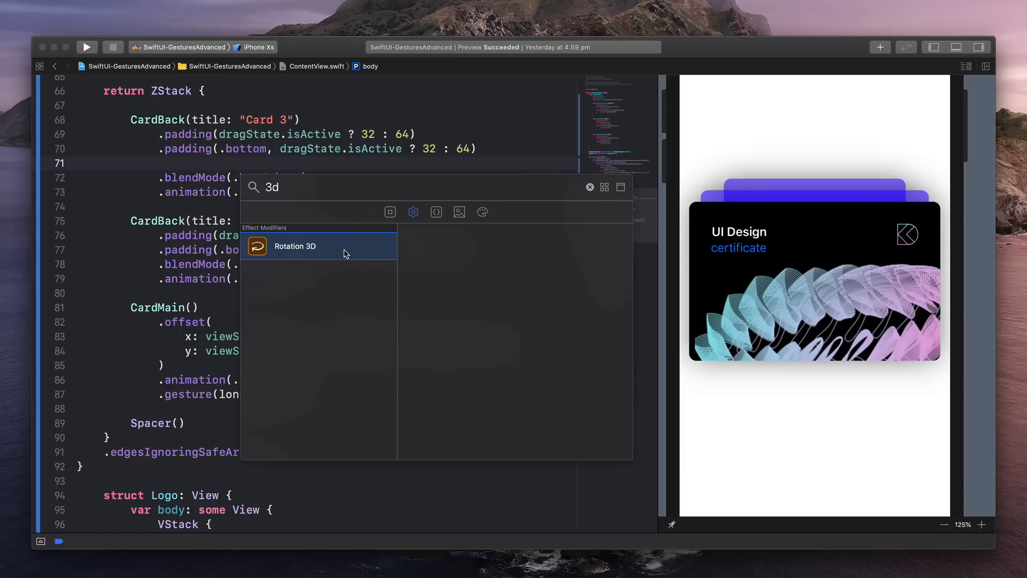
double_click(344, 254)
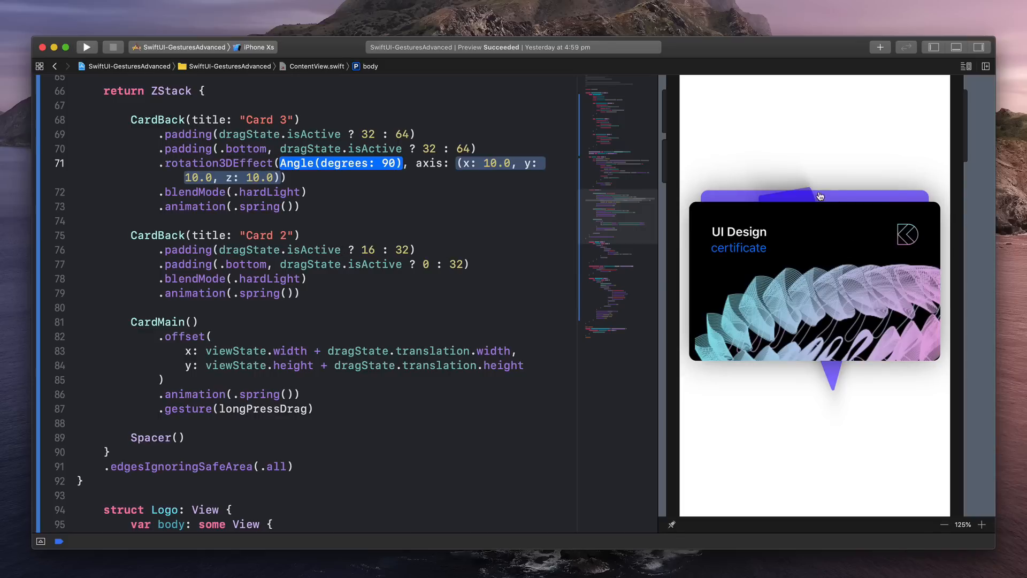
Test the rotation in the preview, then make the angle dragState.isActive ? 0 : 90.
drag(818, 286, 842, 428)
drag(803, 248, 859, 429)
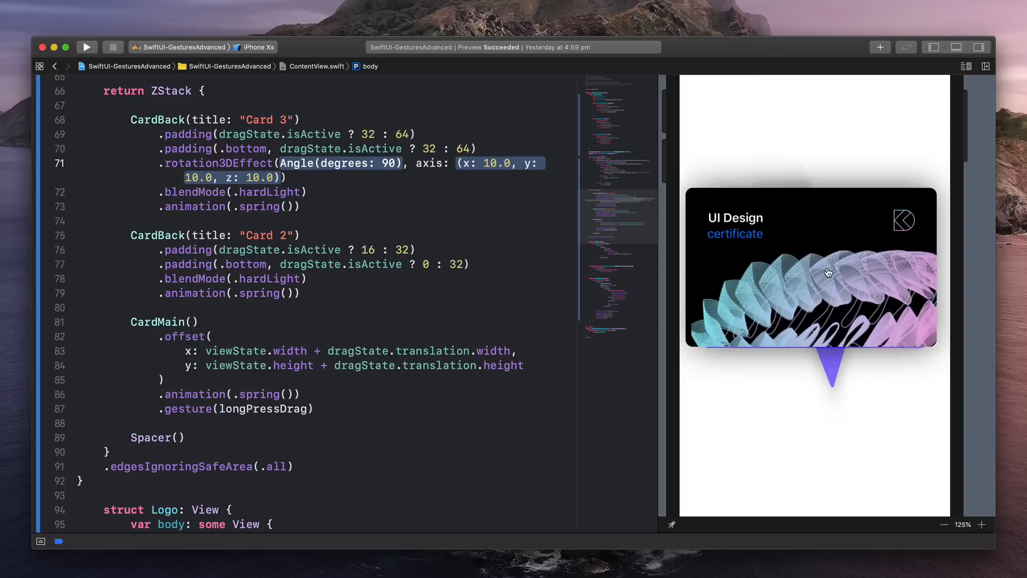
double_click(320, 164)
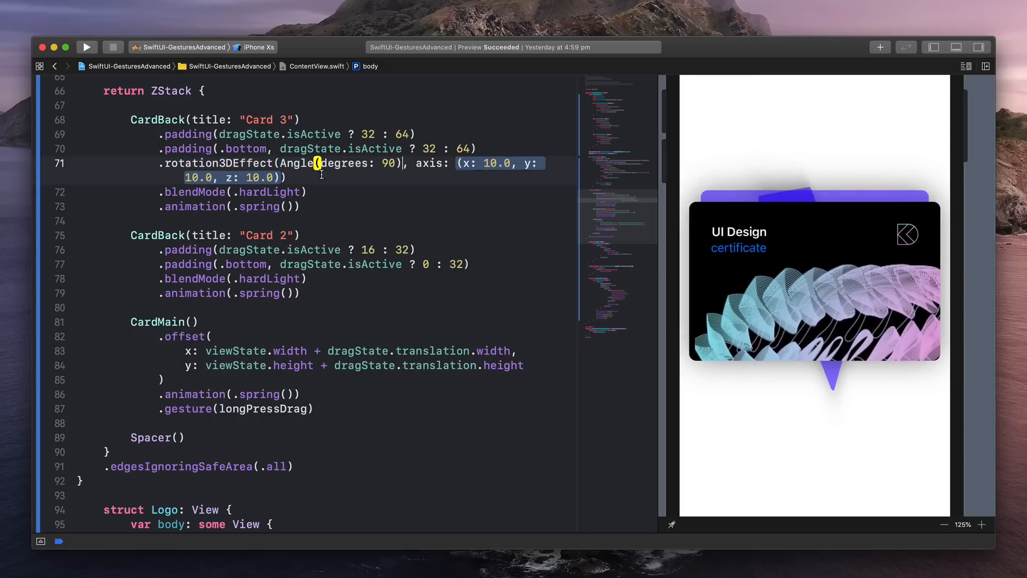
click(378, 163)
text(drag)
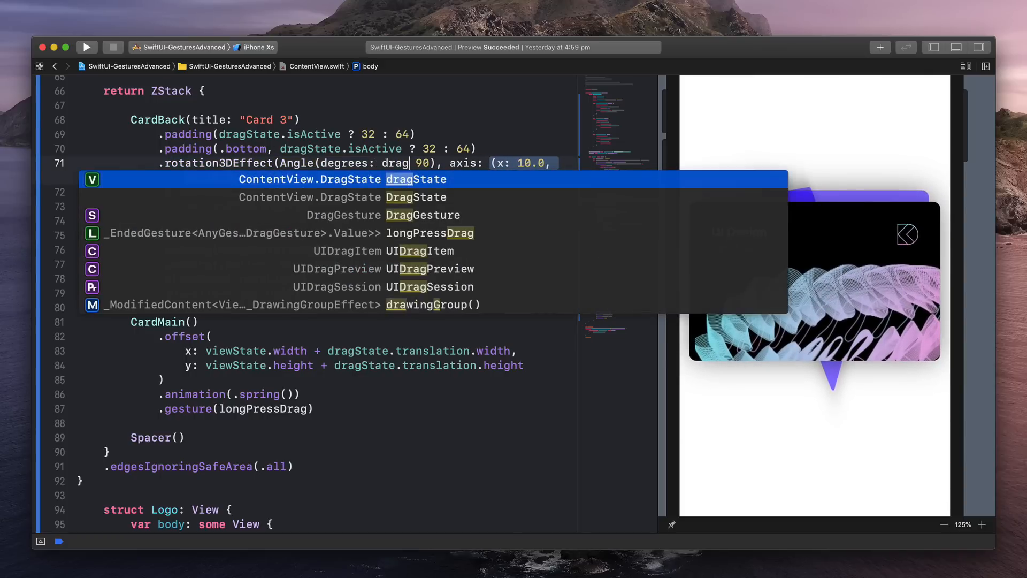
key(Return)
text(.is)
key(Return)
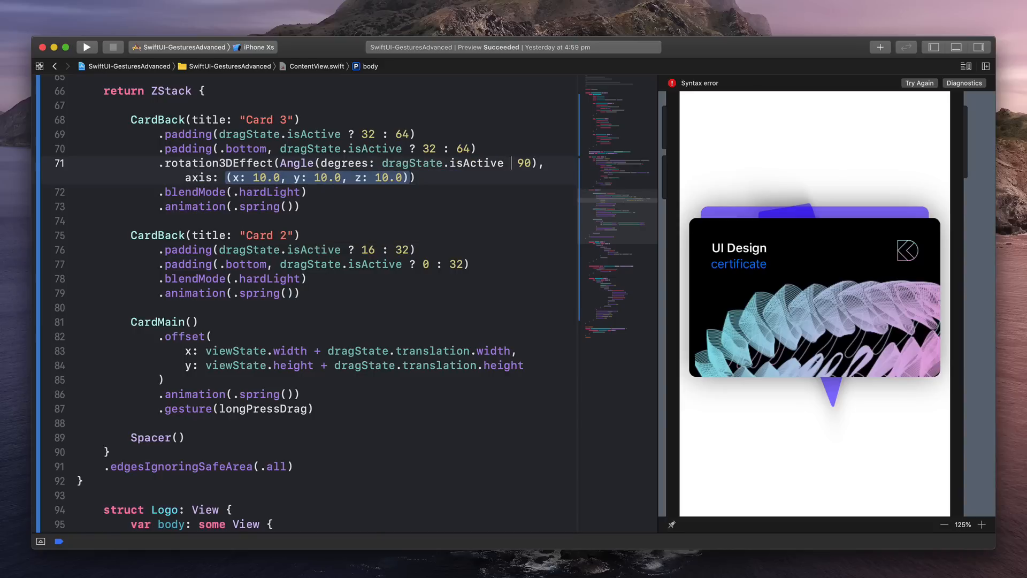
text(?)
scroll(460, 179, up, 2)
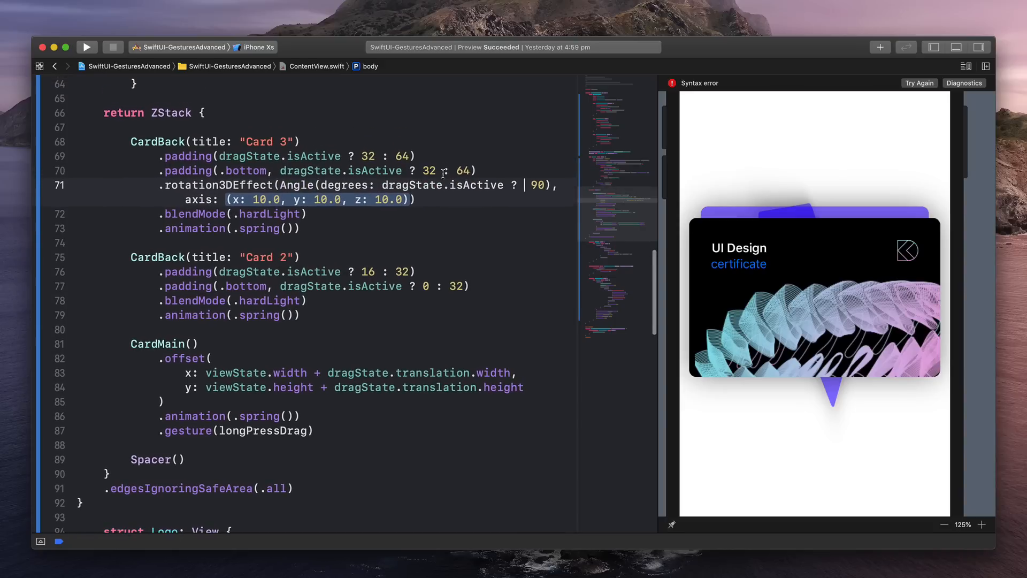
text(0,)
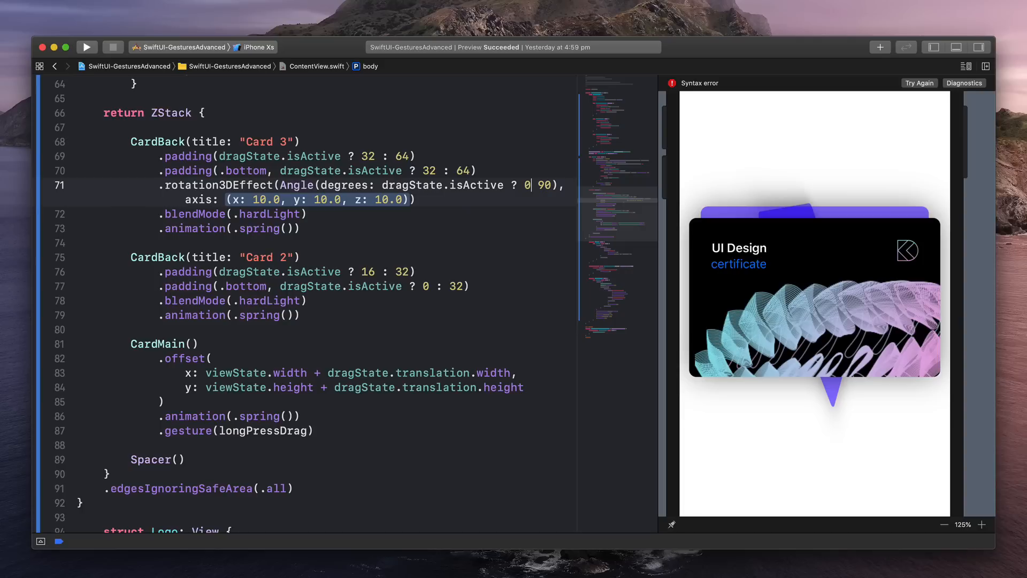
text( y:)
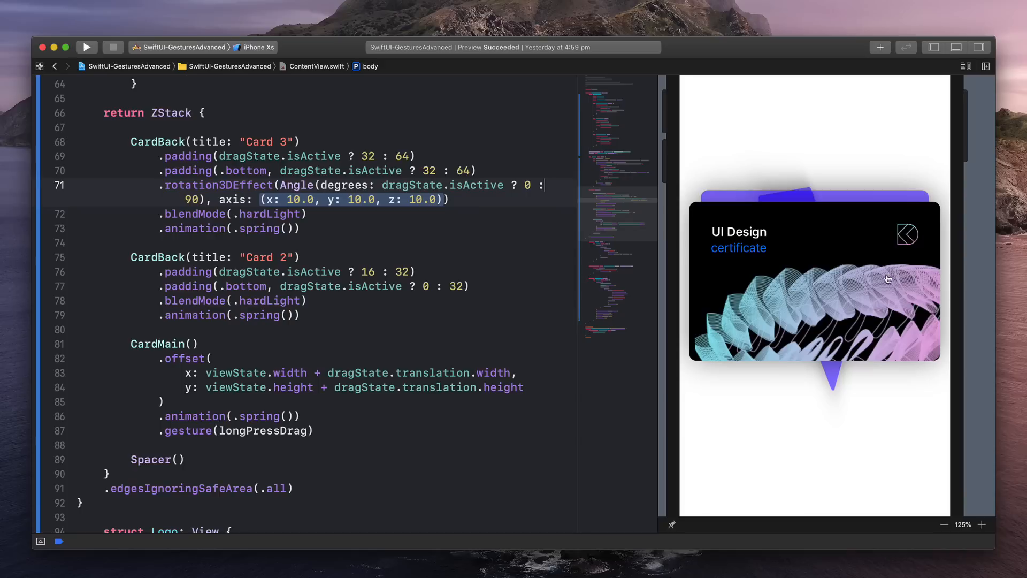
Check the rotation in the preview, change Card 3's resting angle from 90 to 60, and select its rotation3DEffect line.
mouse_move(803, 280)
mouse_down()
mouse_move(782, 242)
mouse_move(847, 394)
mouse_up()
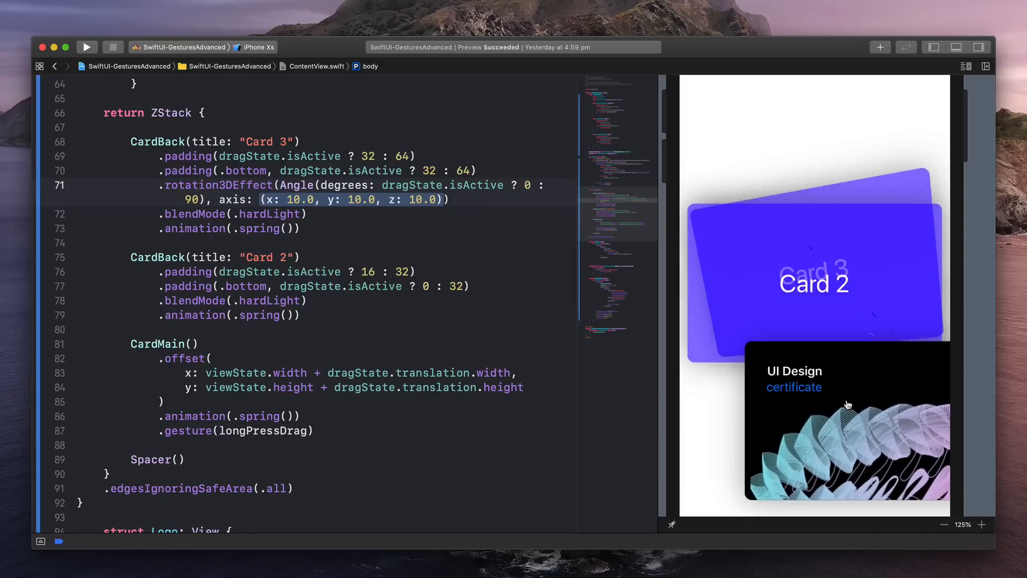
drag(801, 263, 868, 417)
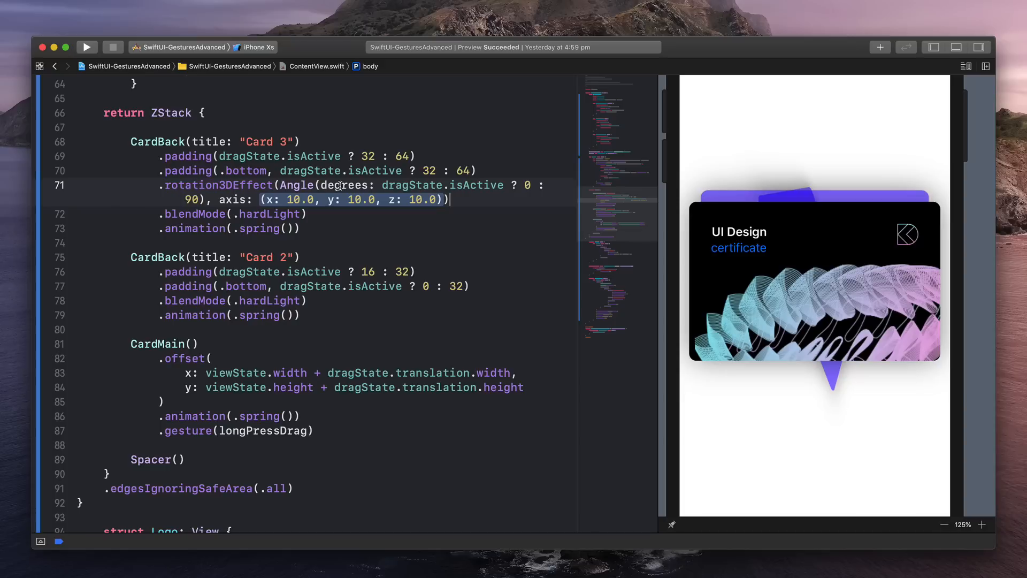
double_click(194, 200)
text(60)
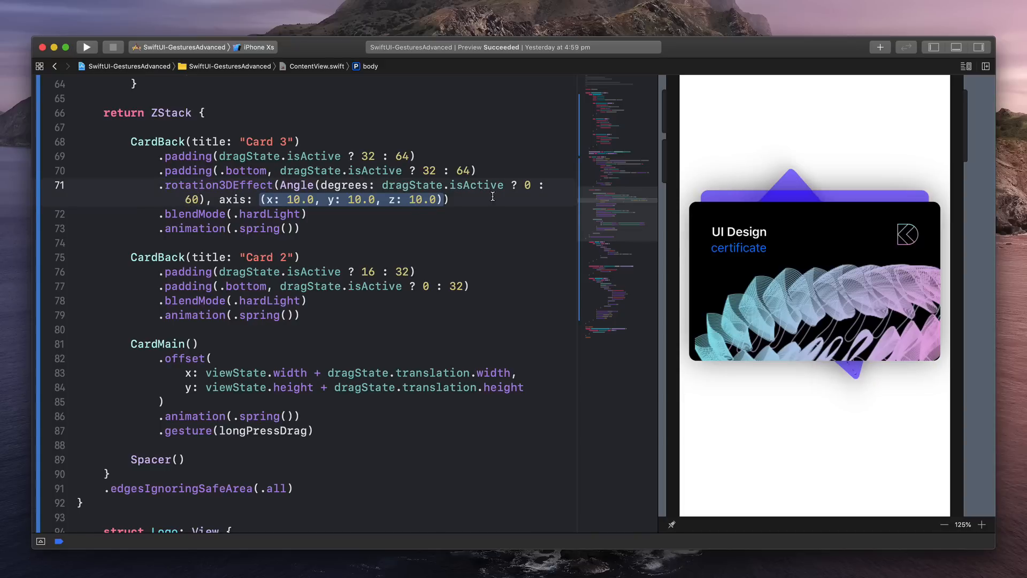
click(276, 186)
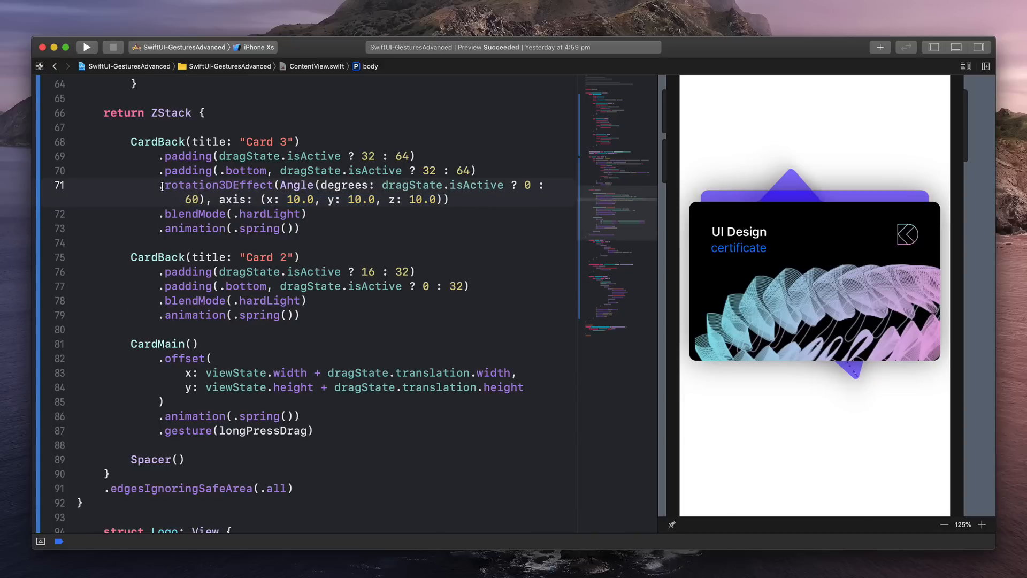
triple_click(162, 186)
key(super+c)
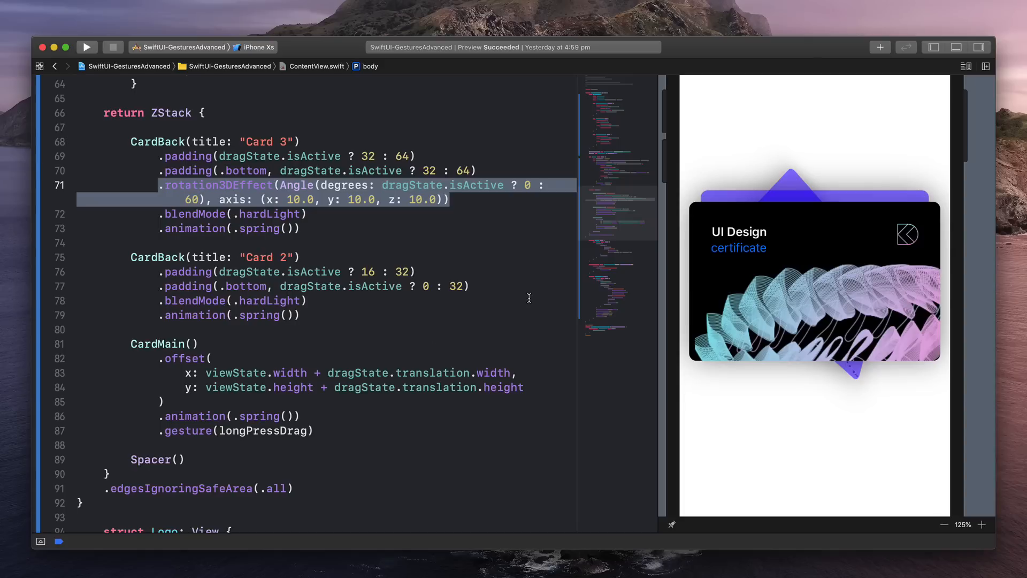
Paste the rotation line under Card 2's bottom padding, set its resting angle to 30, and test in the preview.
click(511, 287)
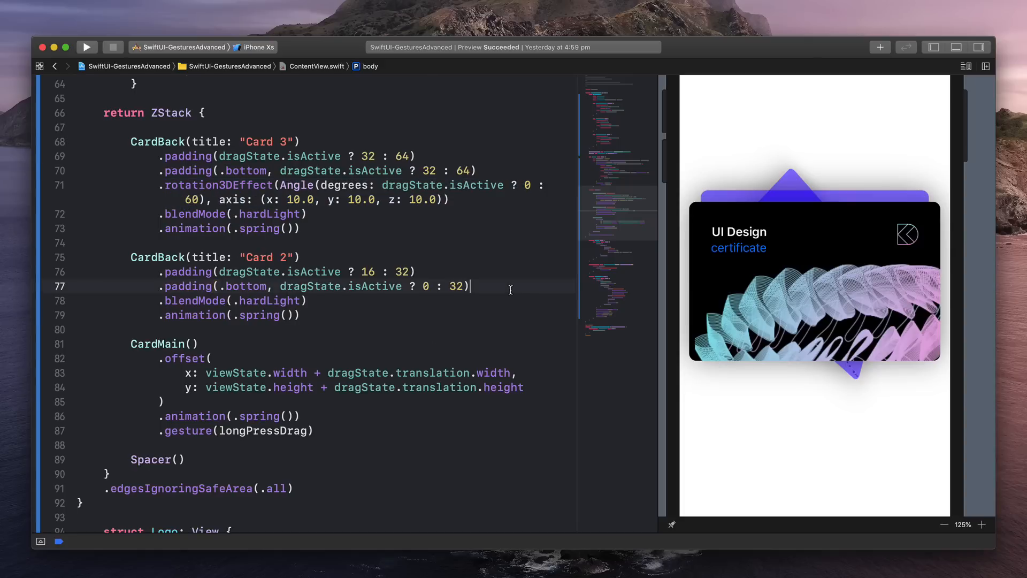
key(Return)
key(super+v)
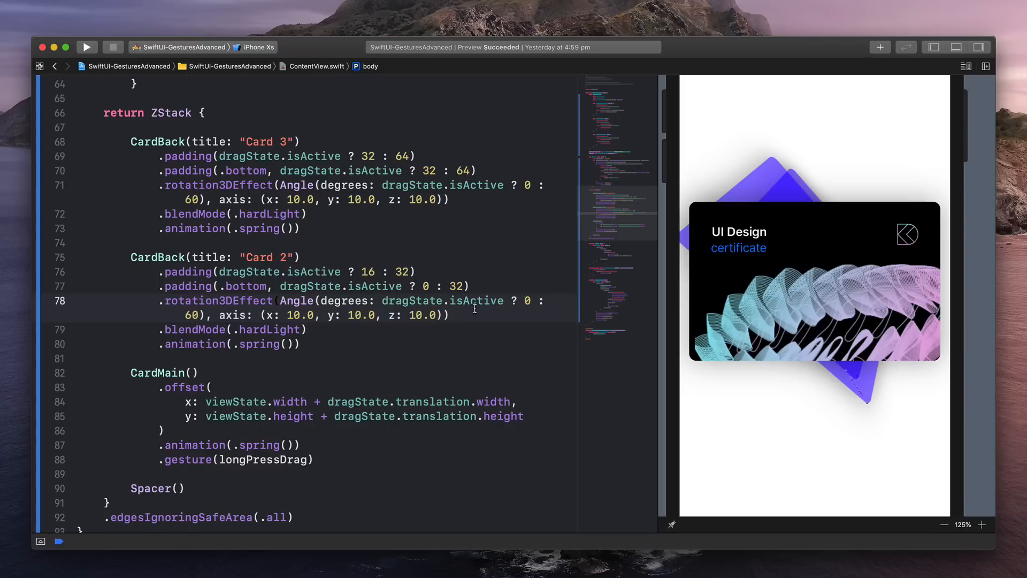
drag(478, 304, 464, 312)
click(182, 316)
double_click(192, 315)
text(30)
click(464, 317)
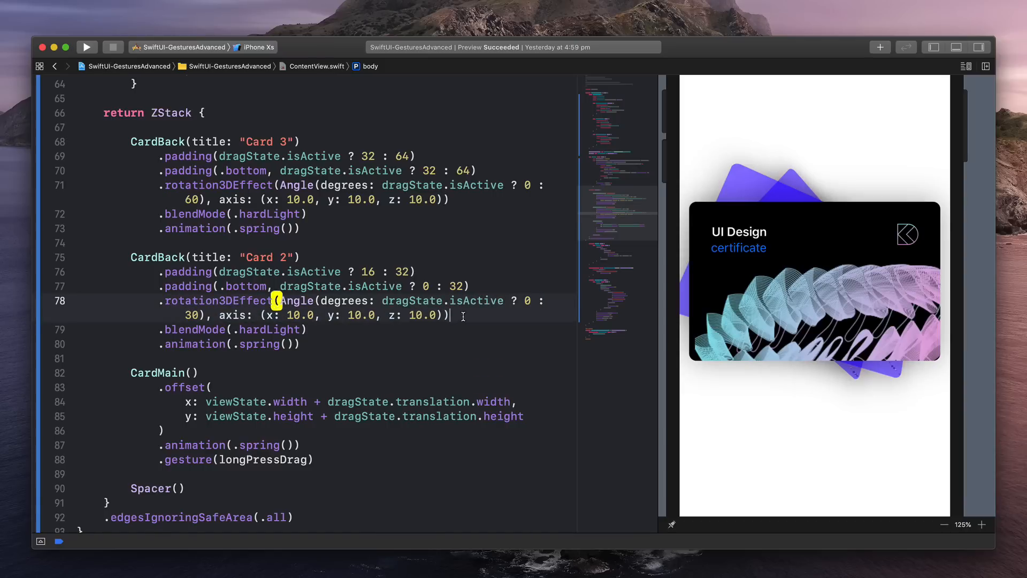
mouse_move(794, 262)
mouse_down()
mouse_move(835, 291)
mouse_move(840, 265)
mouse_up()
Set the x and z axis values to 0 in both rotation lines (78 and 71), leaving rotation around y only.
double_click(296, 314)
text(0)
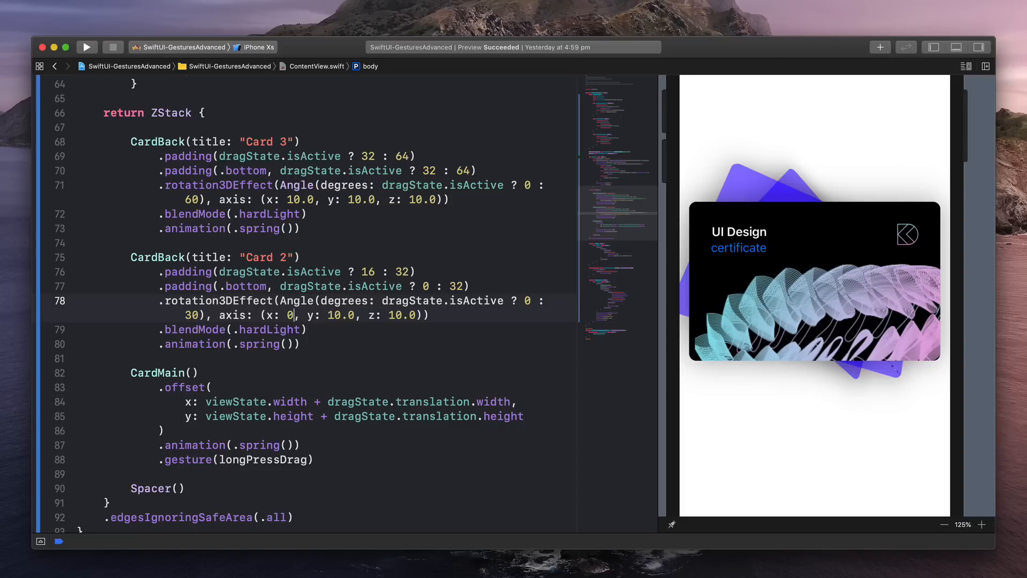
double_click(403, 315)
text(0)
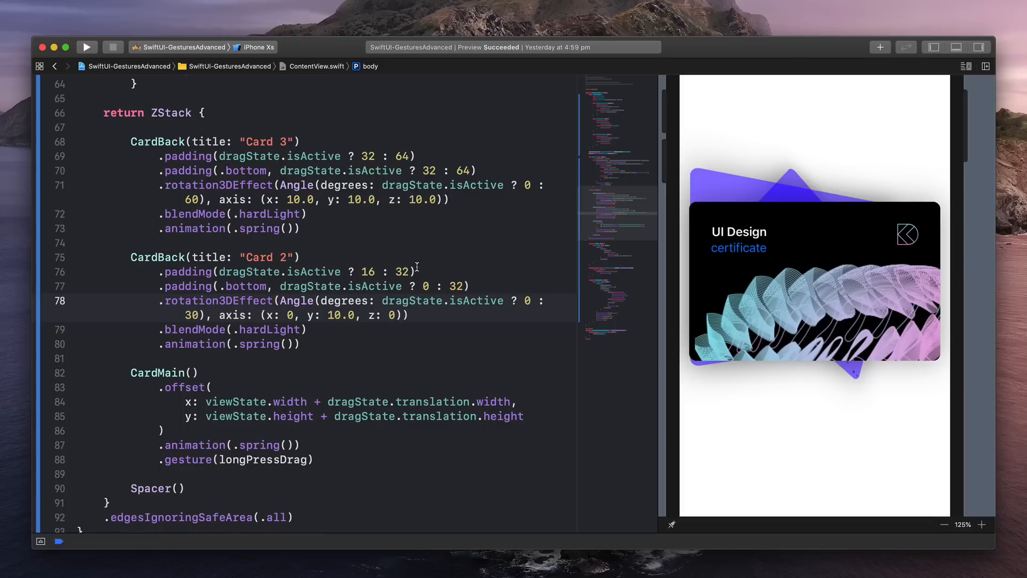
click(230, 214)
double_click(297, 200)
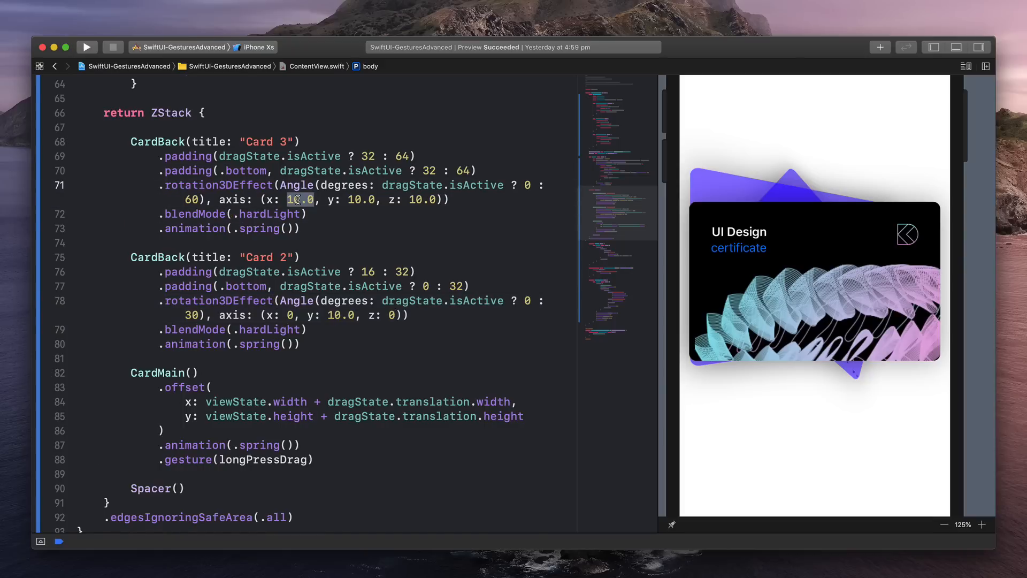
text(0)
double_click(401, 199)
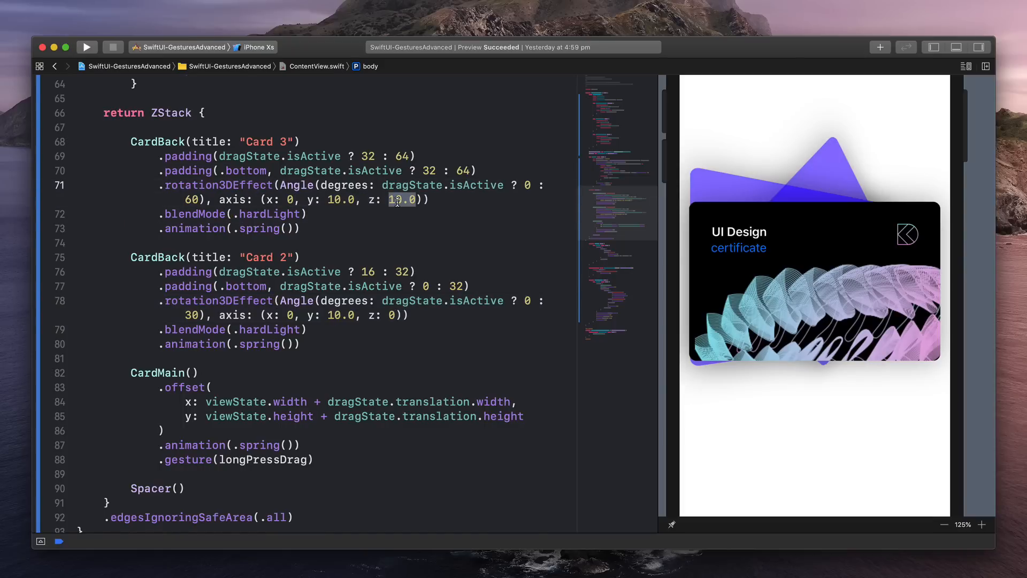
text(0)
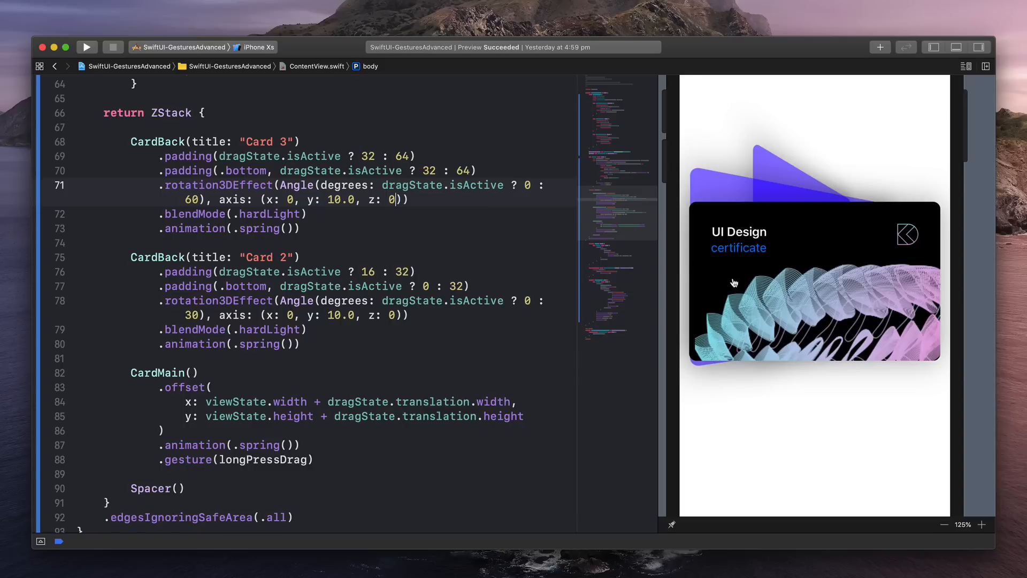
Drag the preview card to check the reoriented back cards and return to line 71.
mouse_move(732, 282)
mouse_down()
mouse_move(839, 416)
mouse_move(840, 465)
mouse_move(709, 493)
mouse_up()
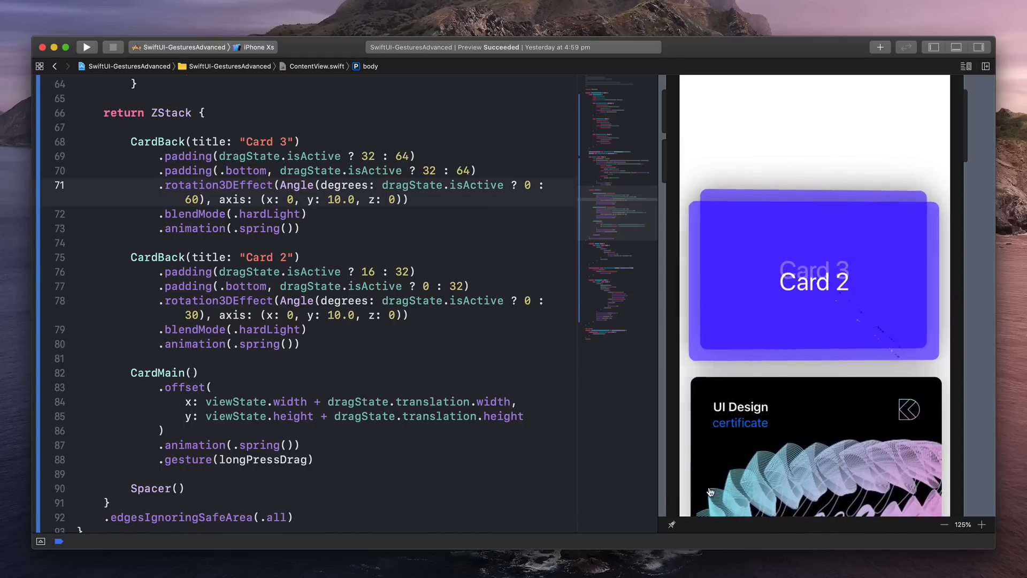
double_click(398, 288)
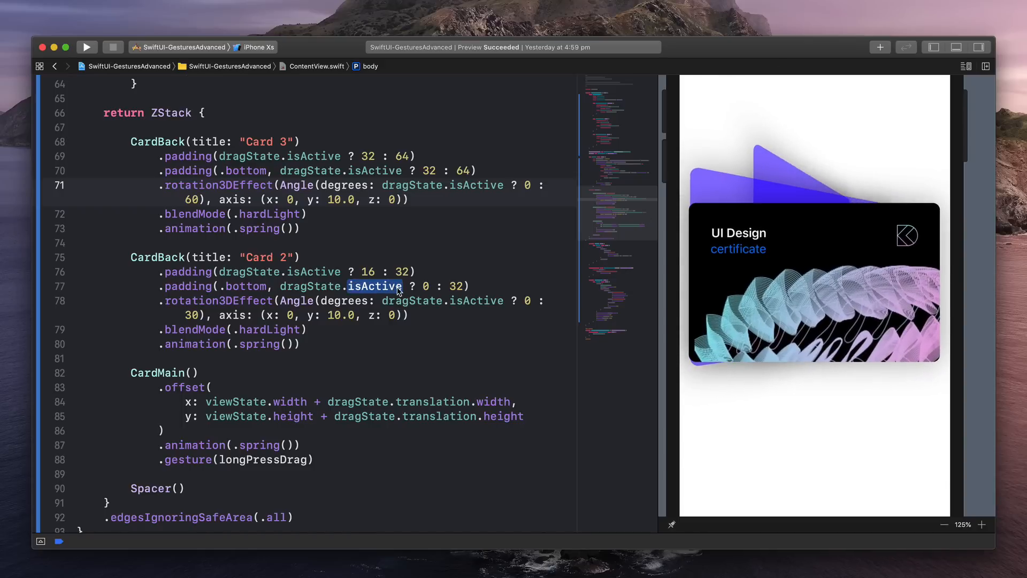
click(464, 201)
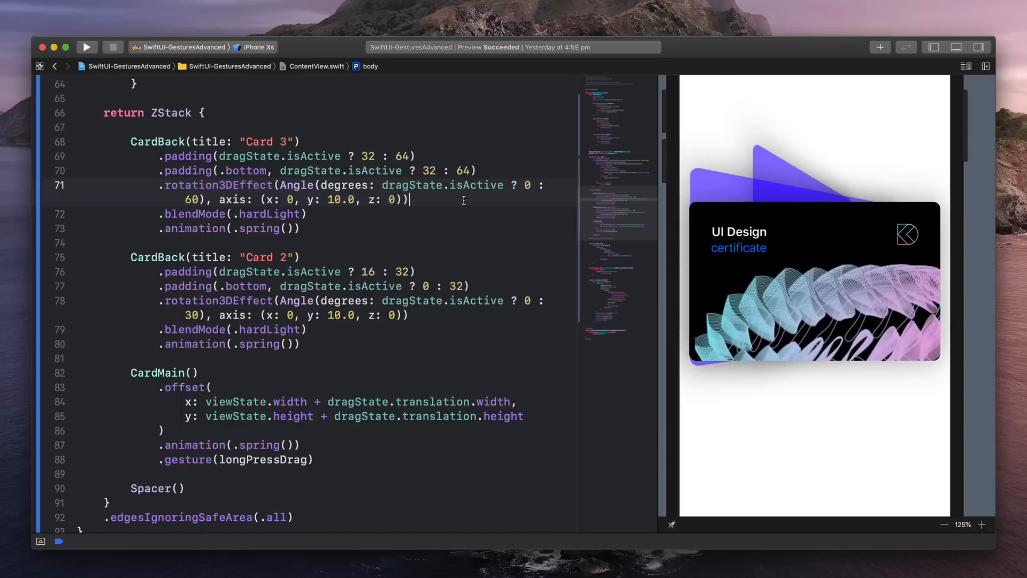